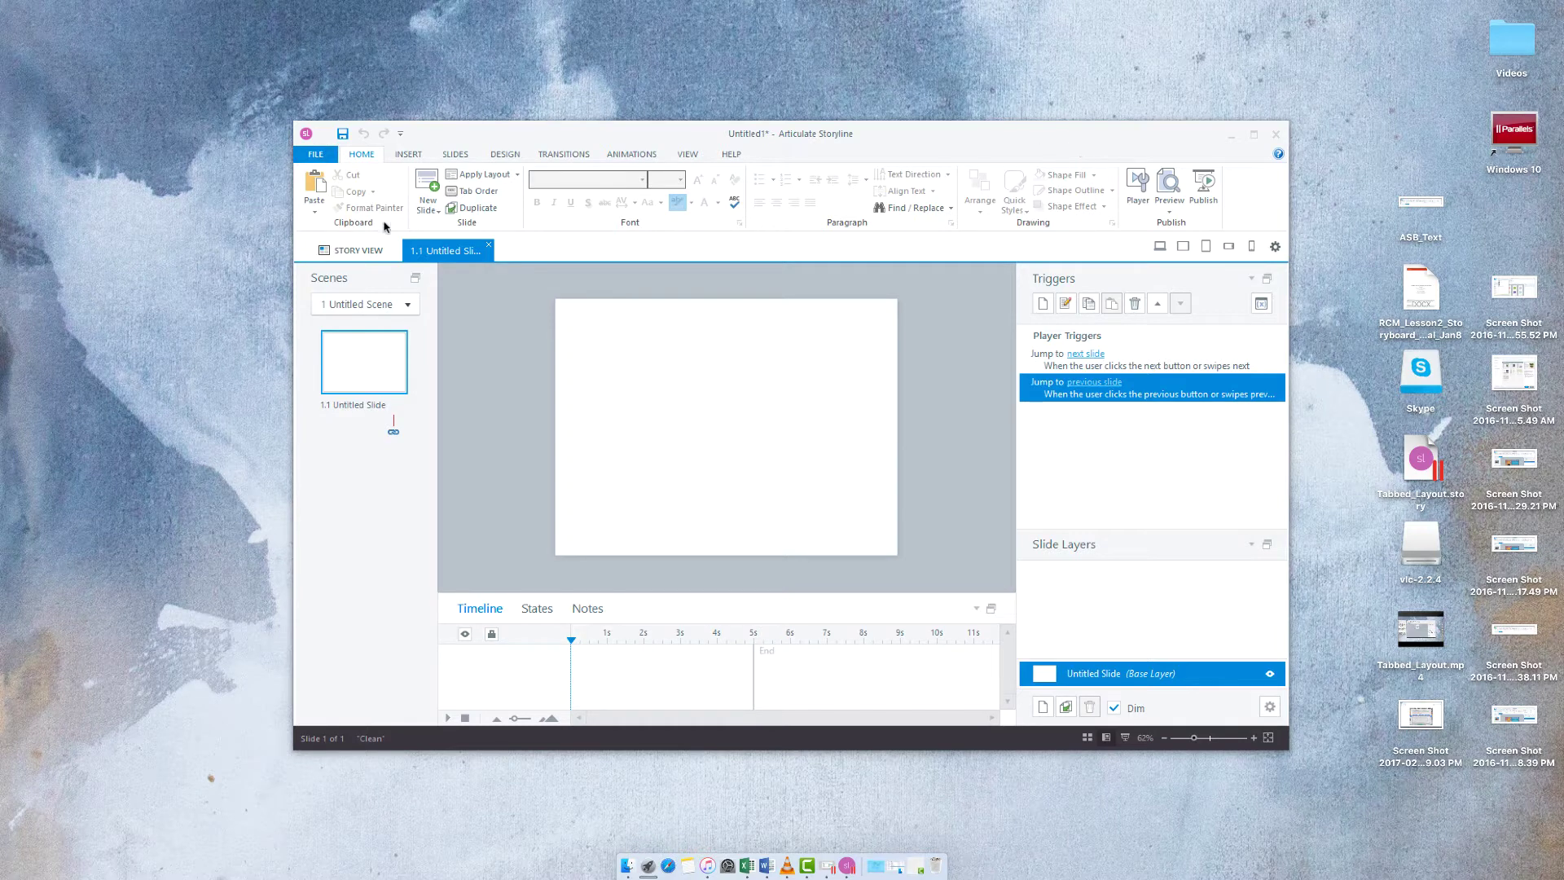
# Open slide 1.1, view its States and Notes, return to Timeline, and float Scenes leftward
pyautogui.click(358, 249)
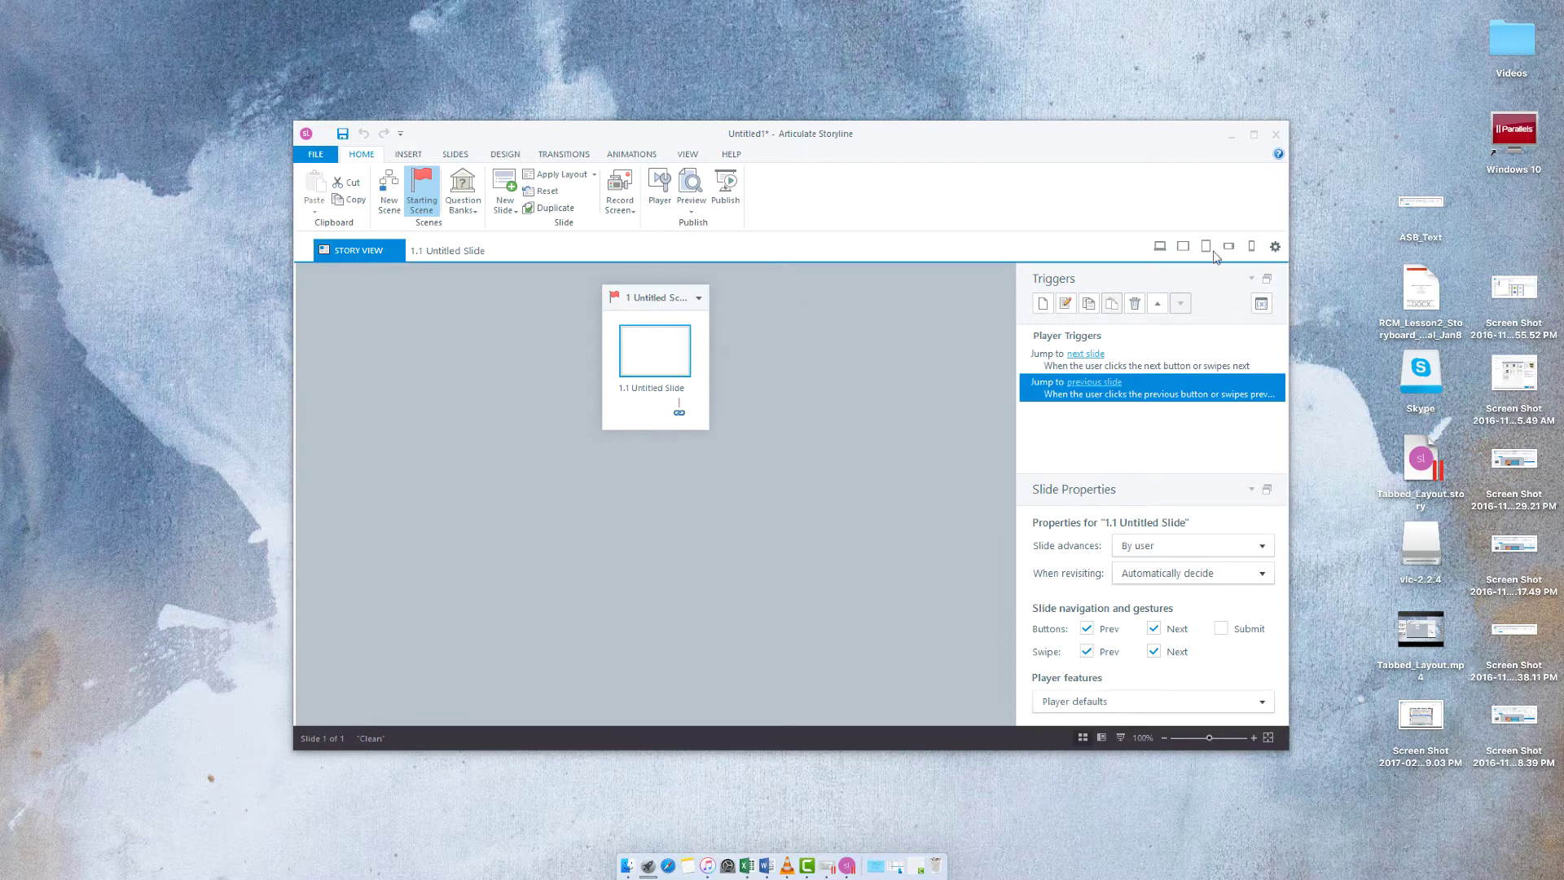
pyautogui.doubleClick(665, 360)
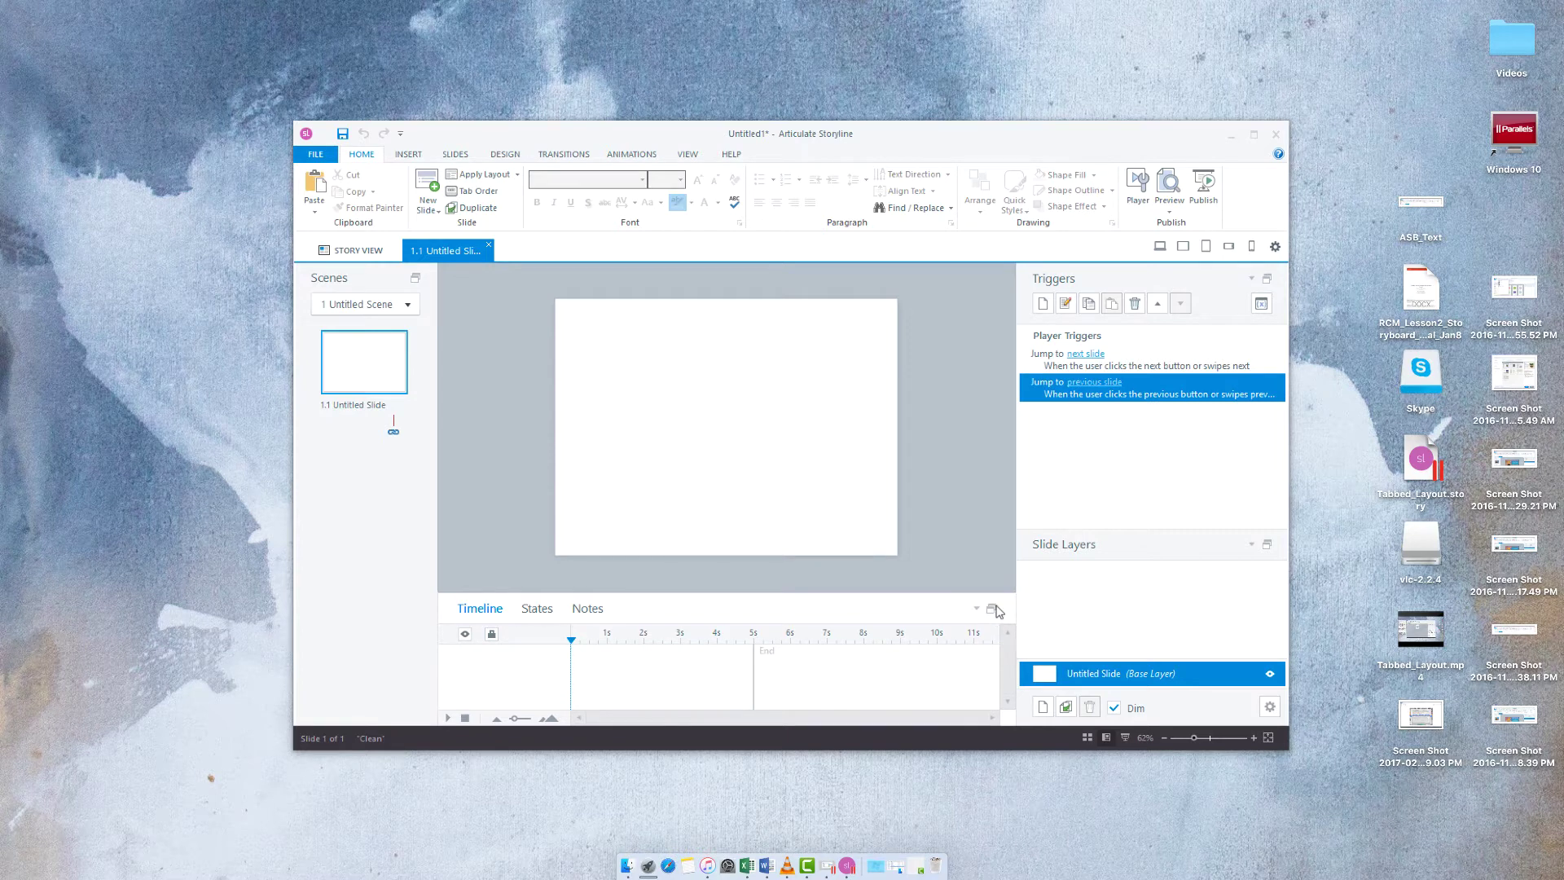
pyautogui.click(536, 609)
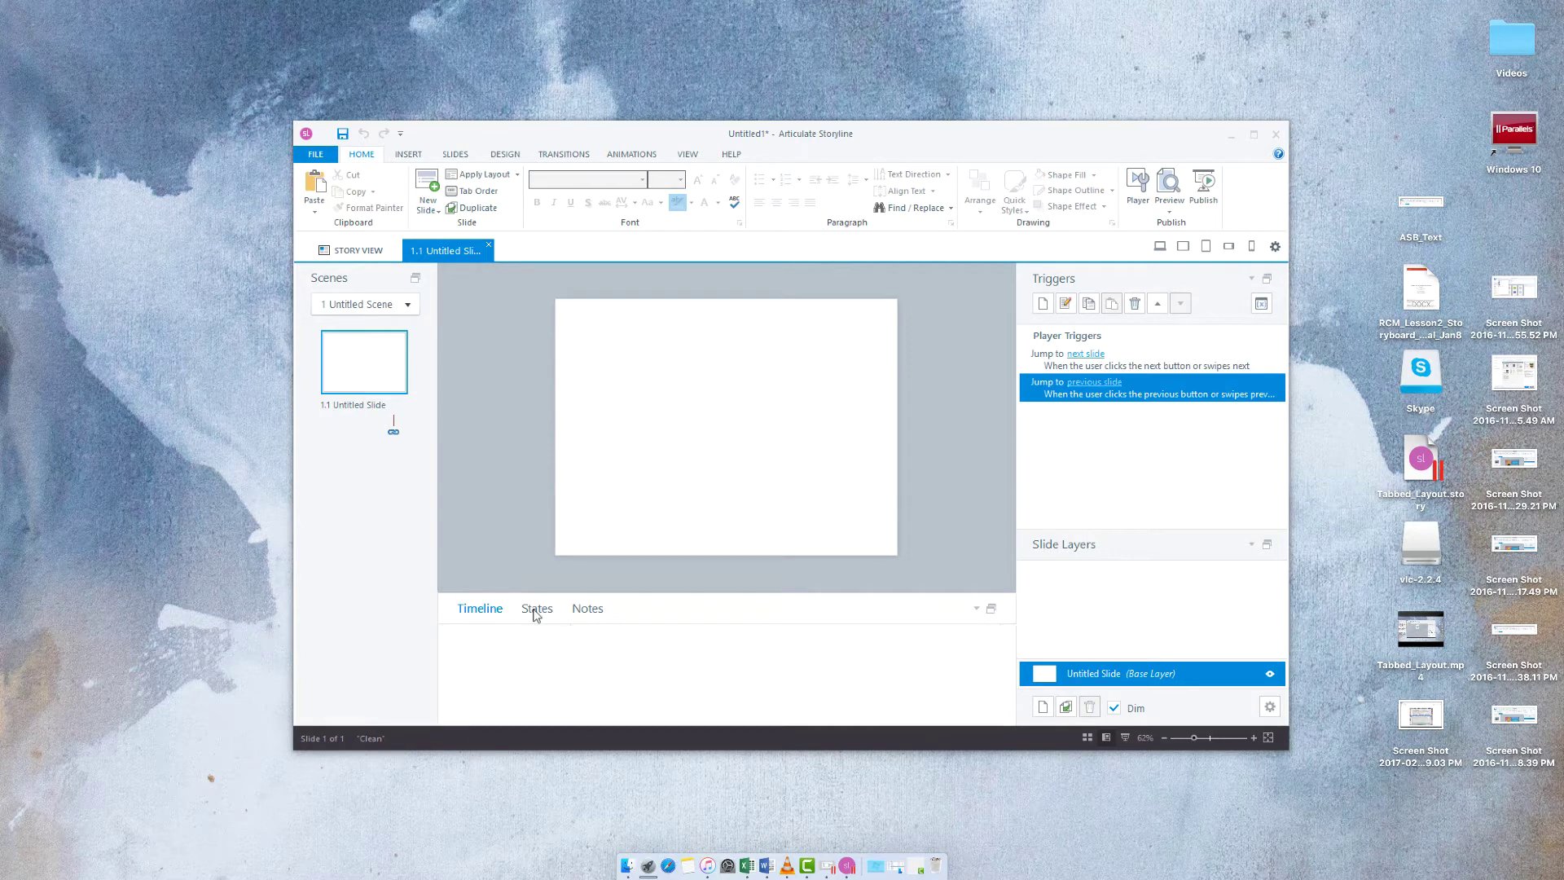
pyautogui.click(588, 609)
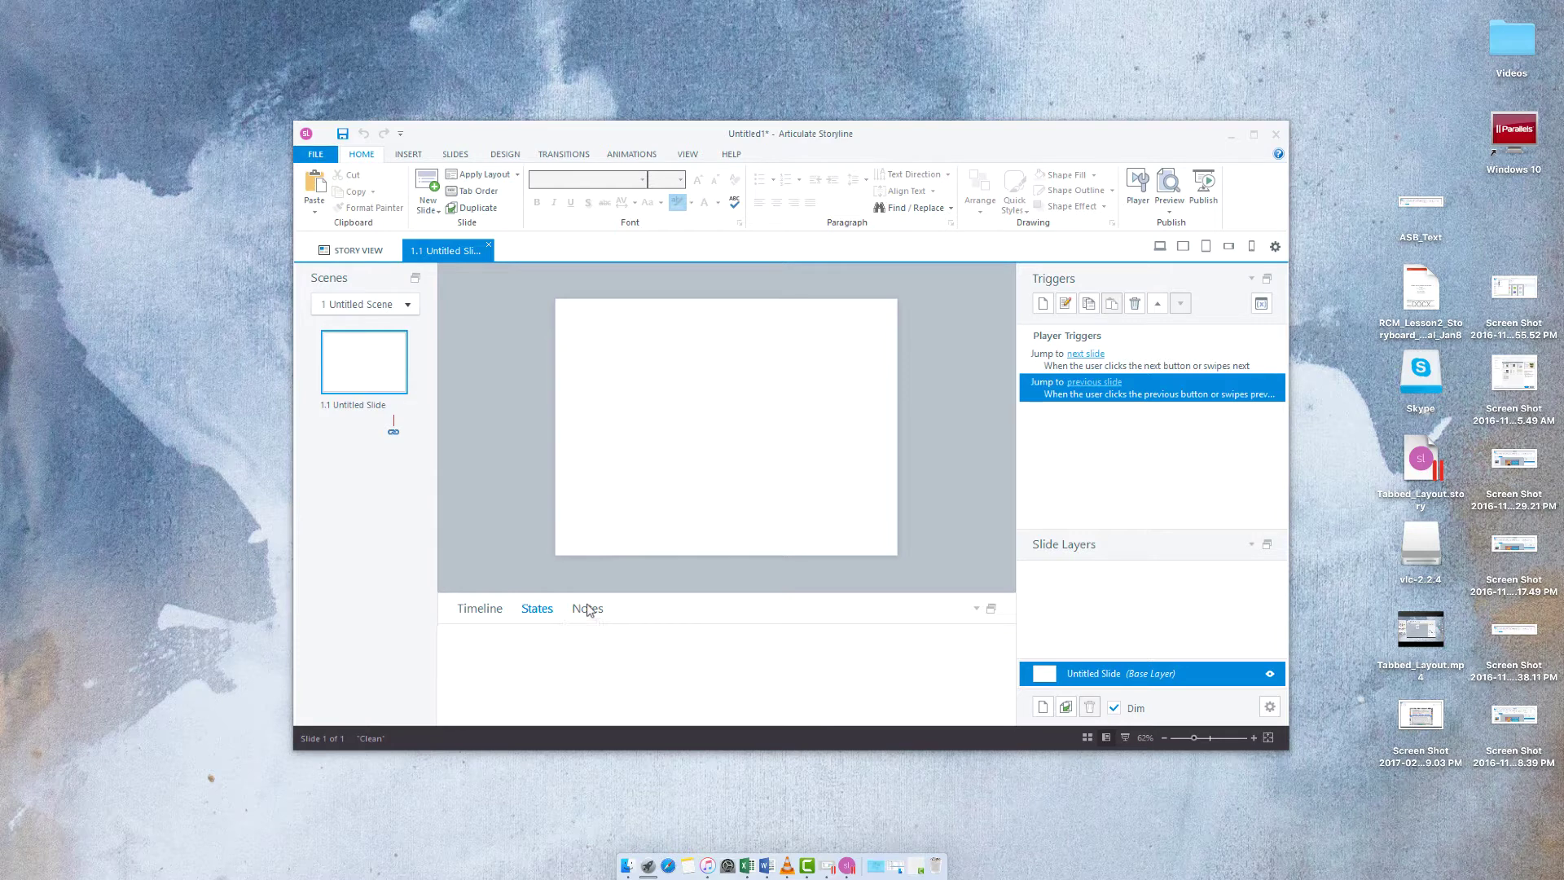
pyautogui.click(481, 608)
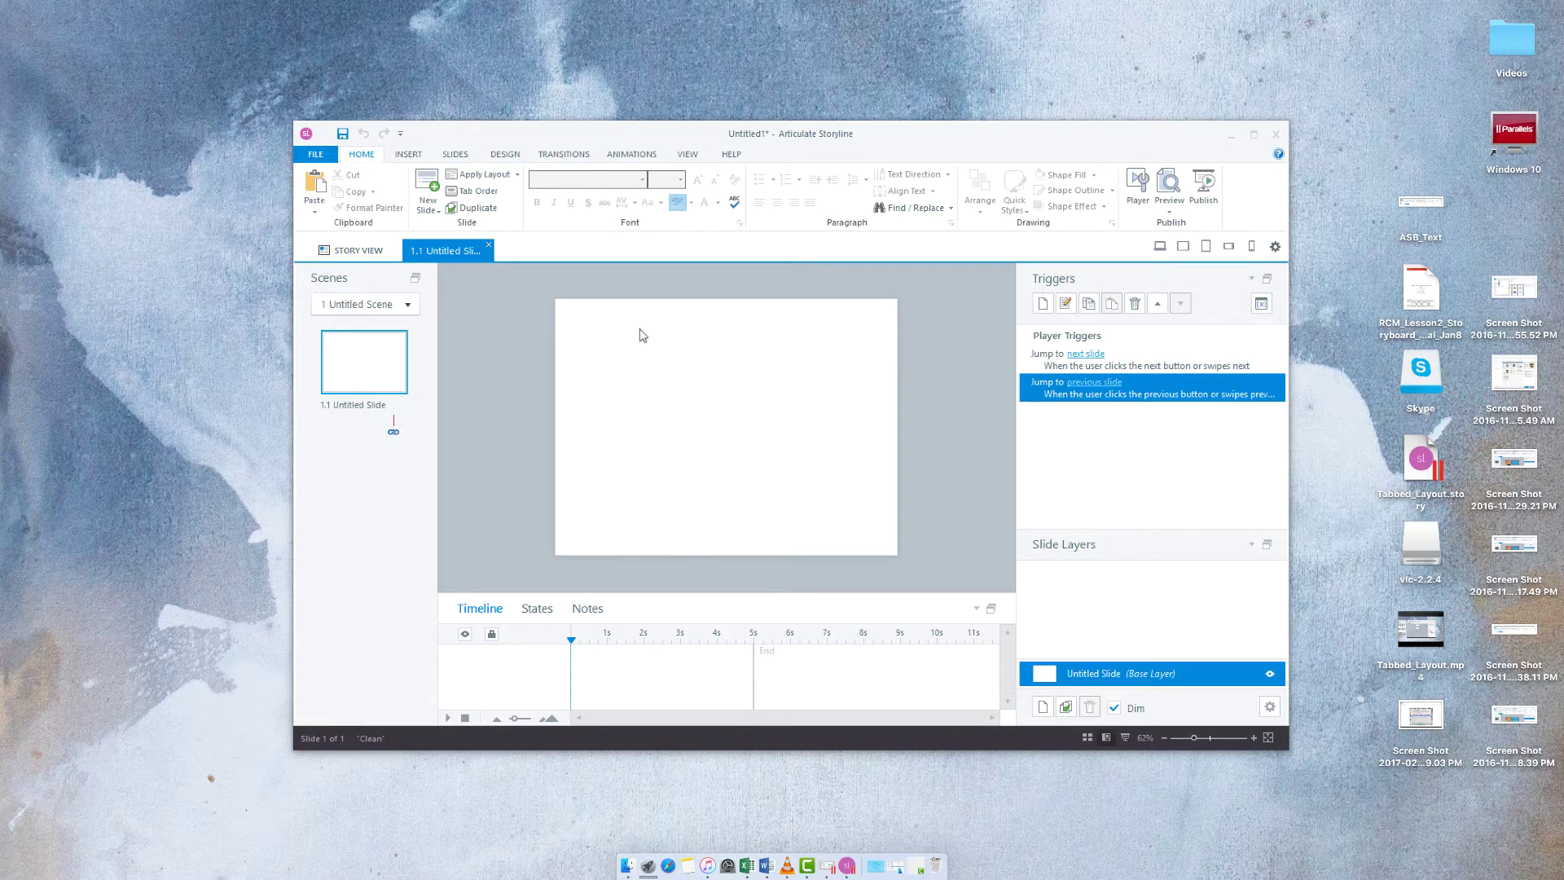
pyautogui.click(415, 280)
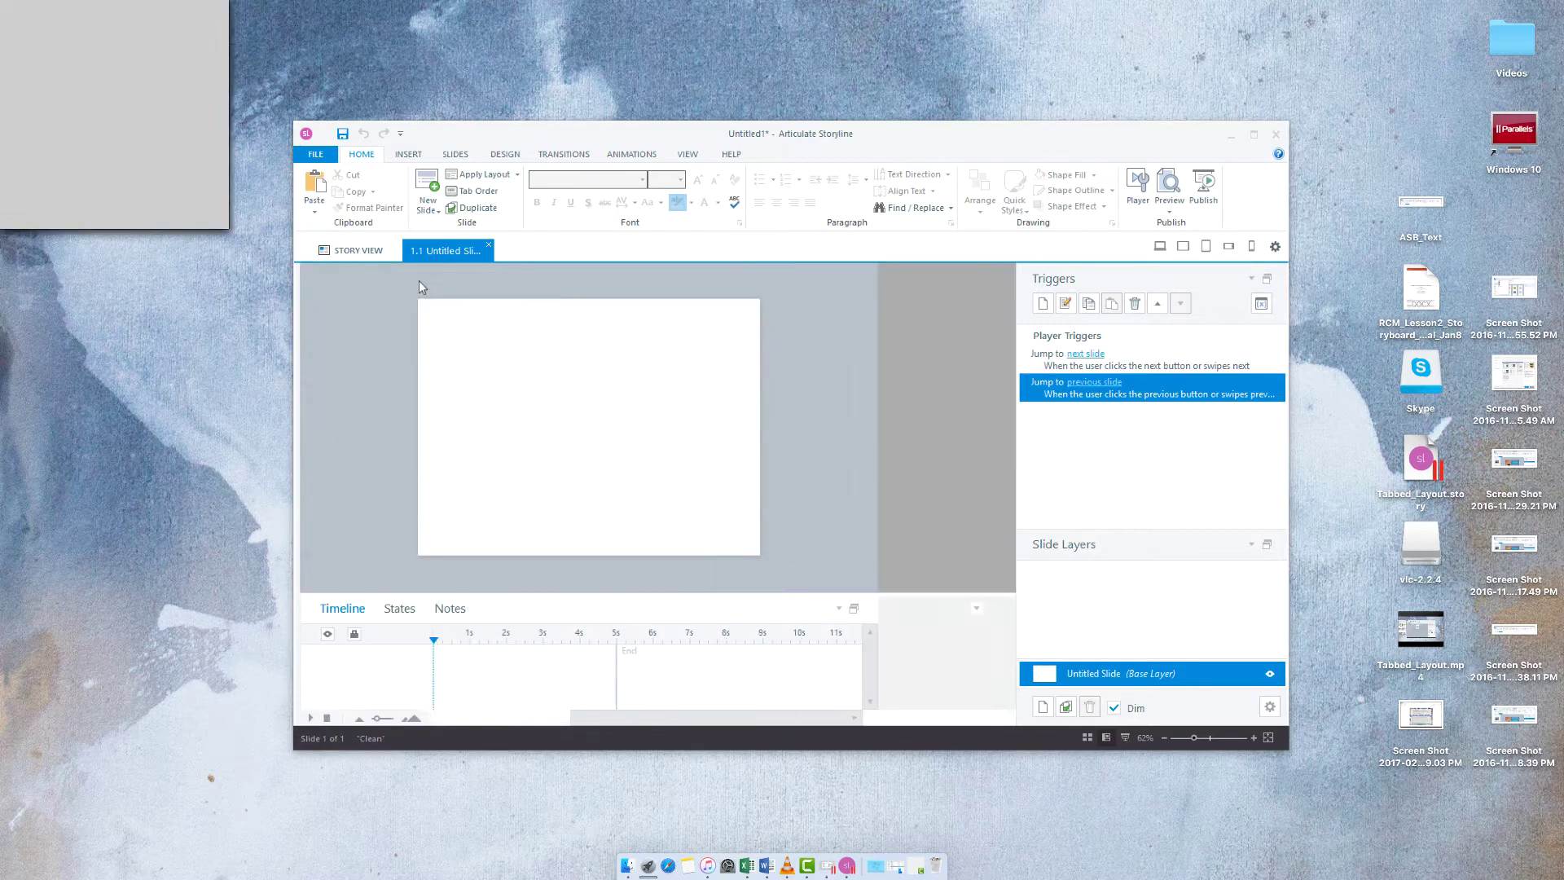
pyautogui.moveTo(797, 208)
pyautogui.mouseDown()
pyautogui.moveTo(227, 186)
pyautogui.moveTo(76, 11)
pyautogui.mouseUp()
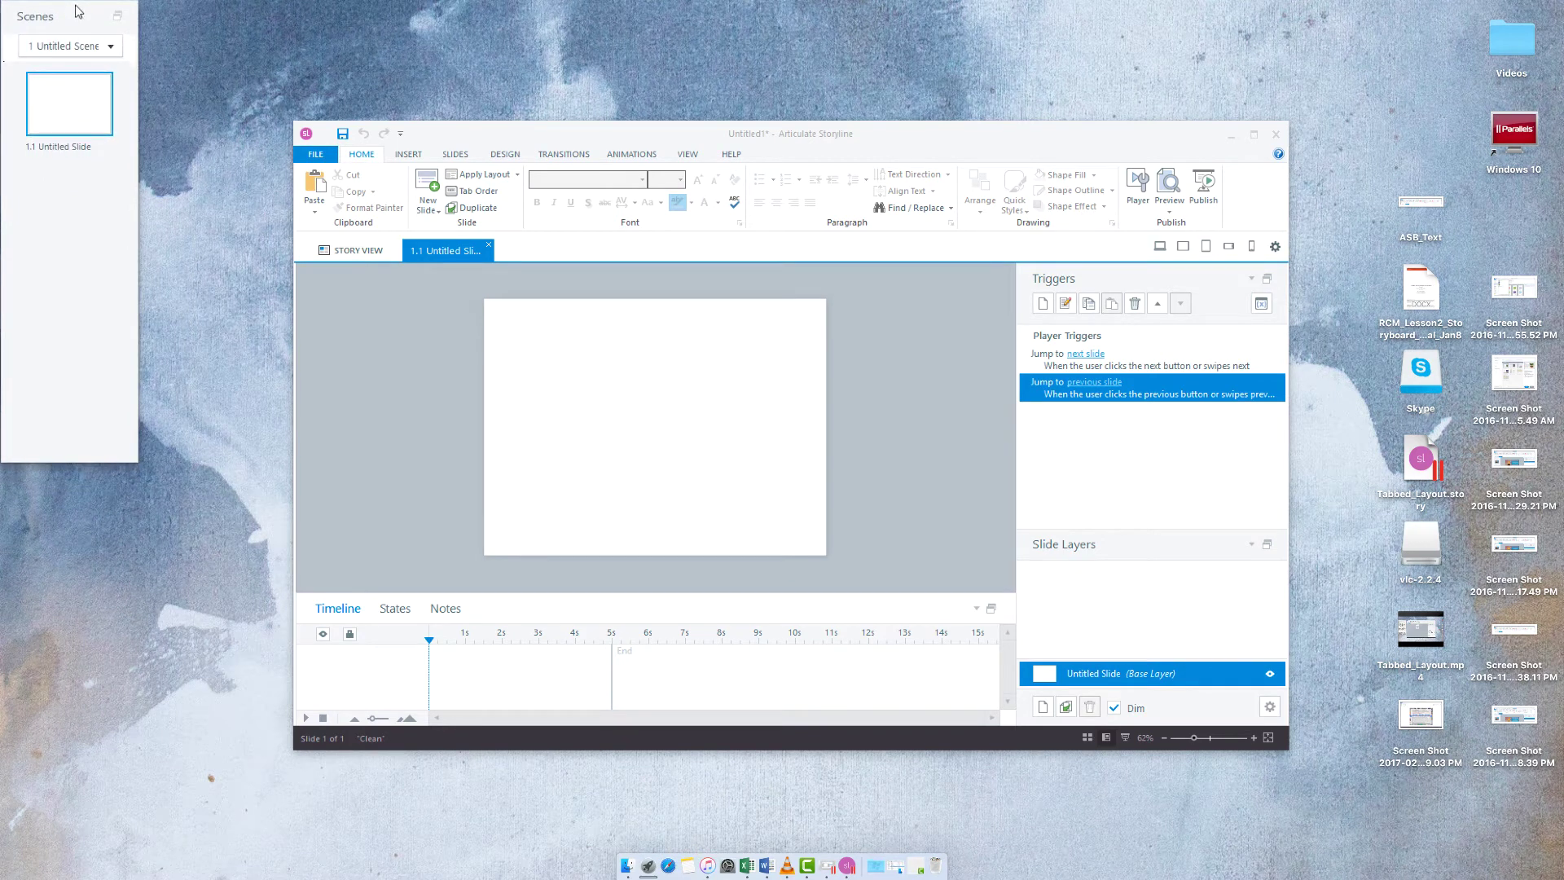
# Float Triggers at the top-right corner and shift the main window up and left
pyautogui.click(1268, 285)
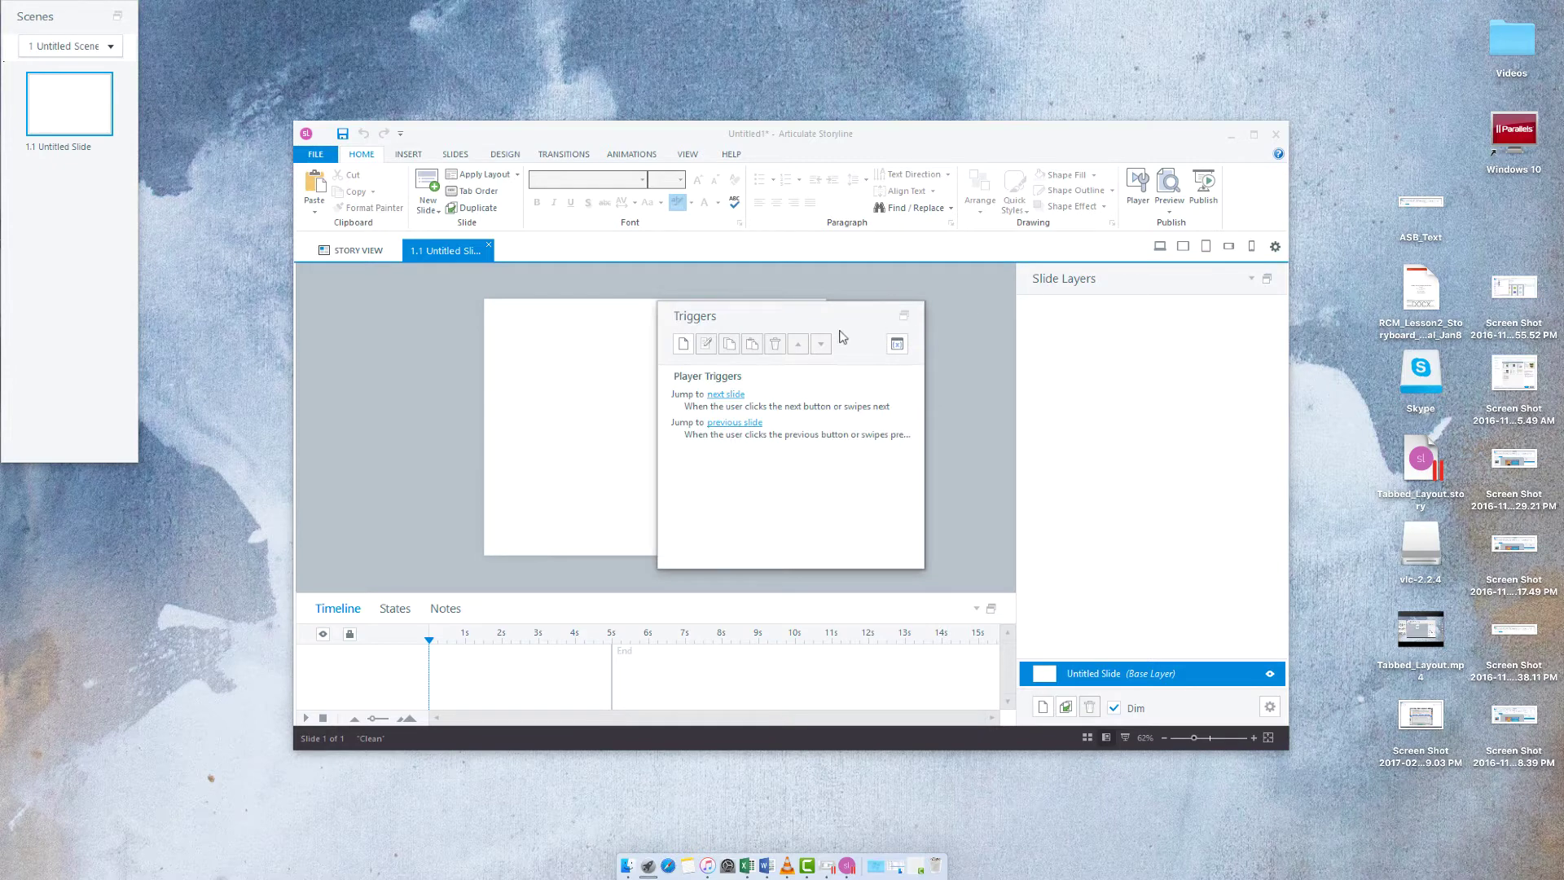
pyautogui.moveTo(811, 317)
pyautogui.mouseDown()
pyautogui.moveTo(1540, 10)
pyautogui.moveTo(1479, 22)
pyautogui.mouseUp()
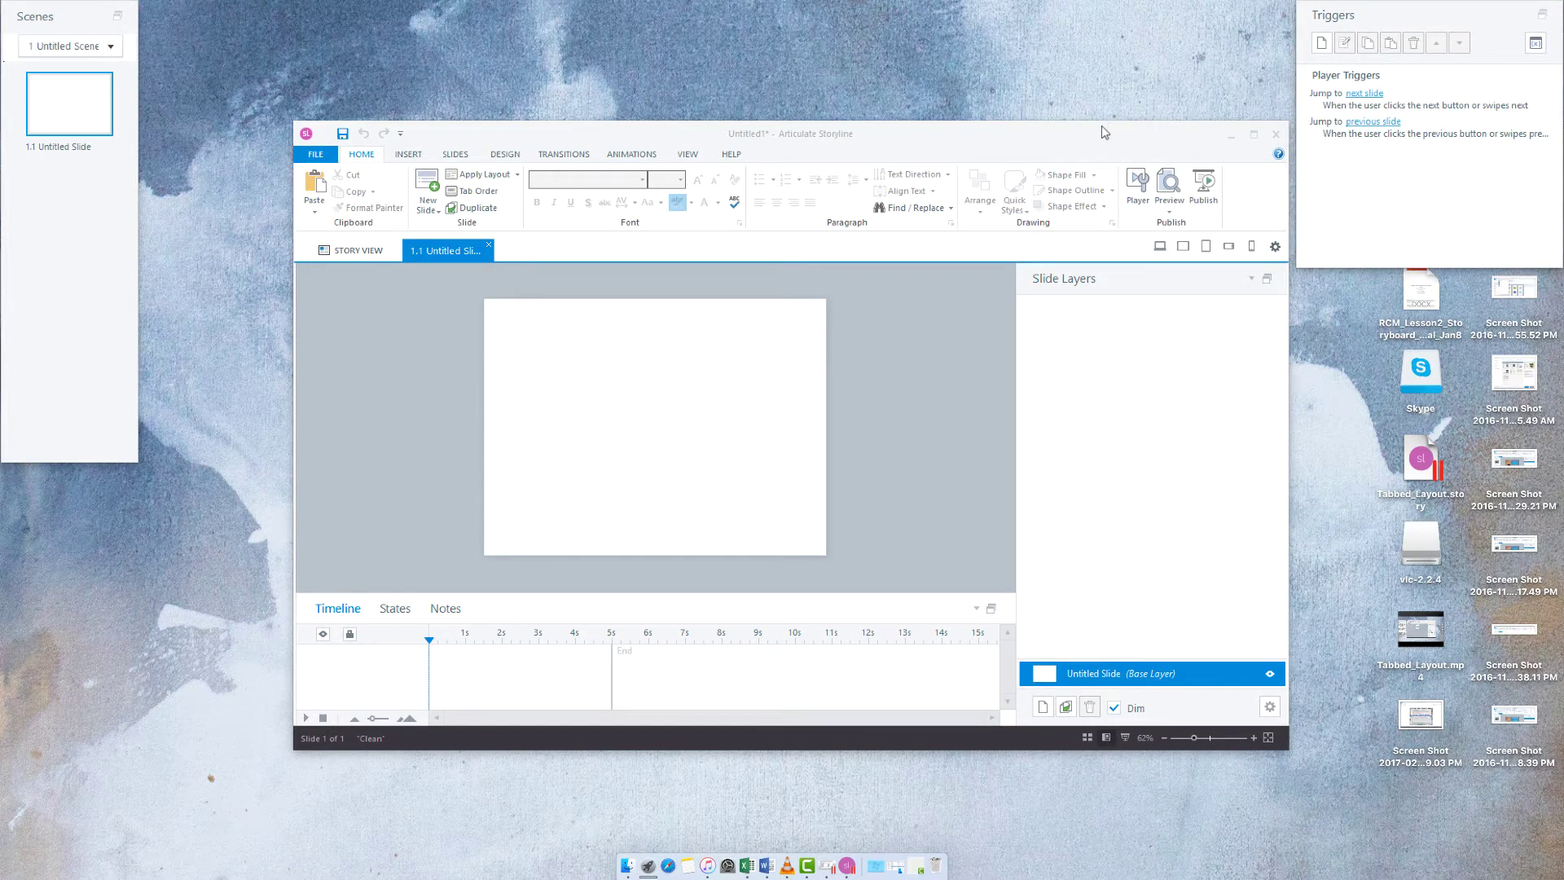
pyautogui.moveTo(1101, 130); pyautogui.dragTo(947, 16)
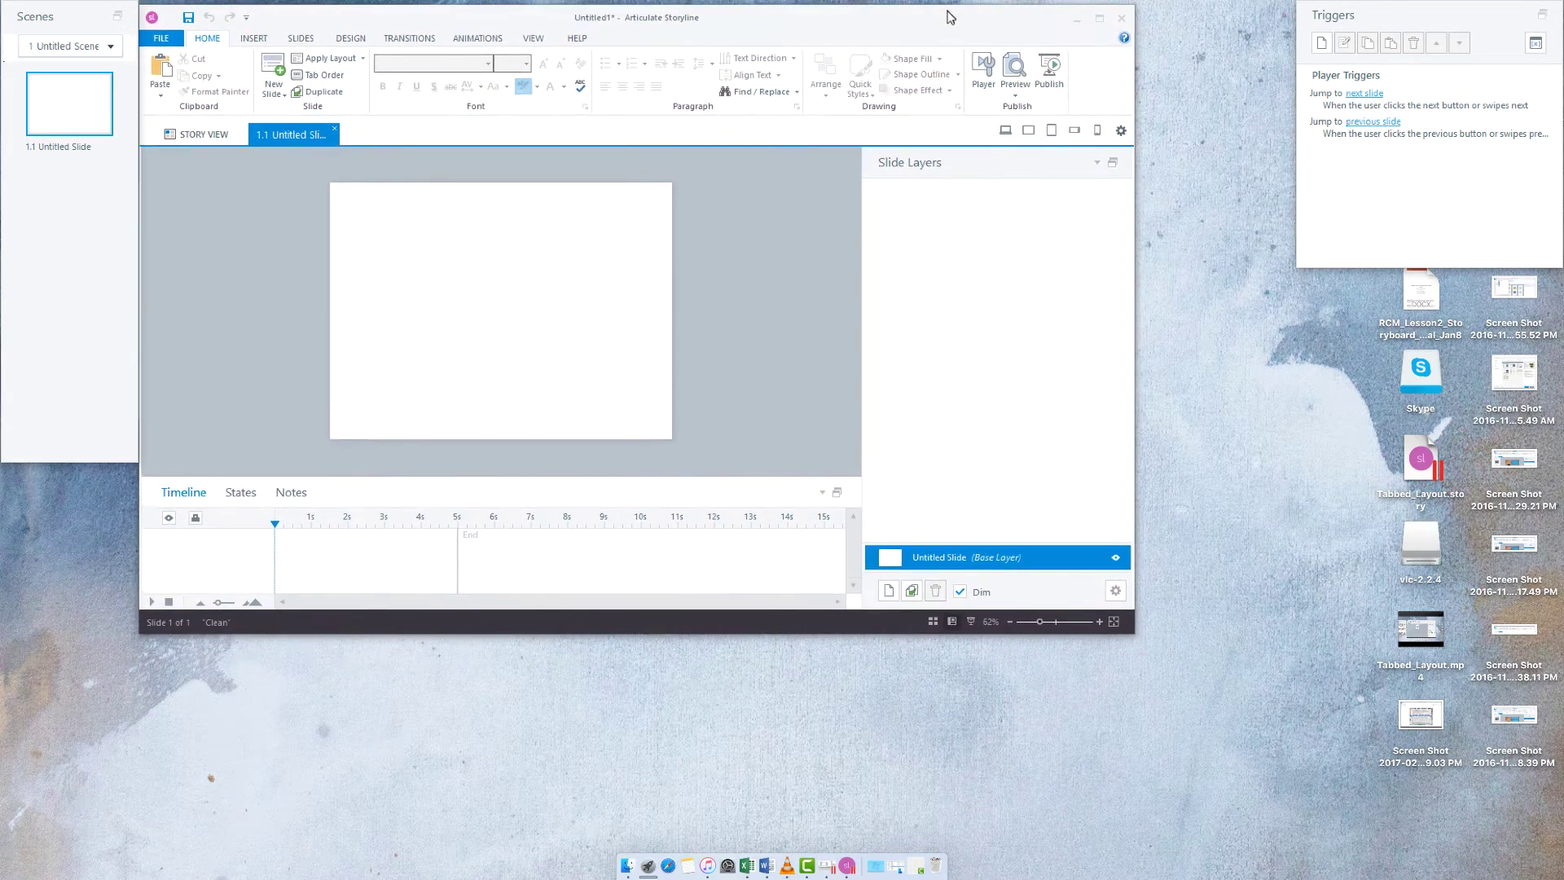
pyautogui.moveTo(948, 16); pyautogui.dragTo(951, 62)
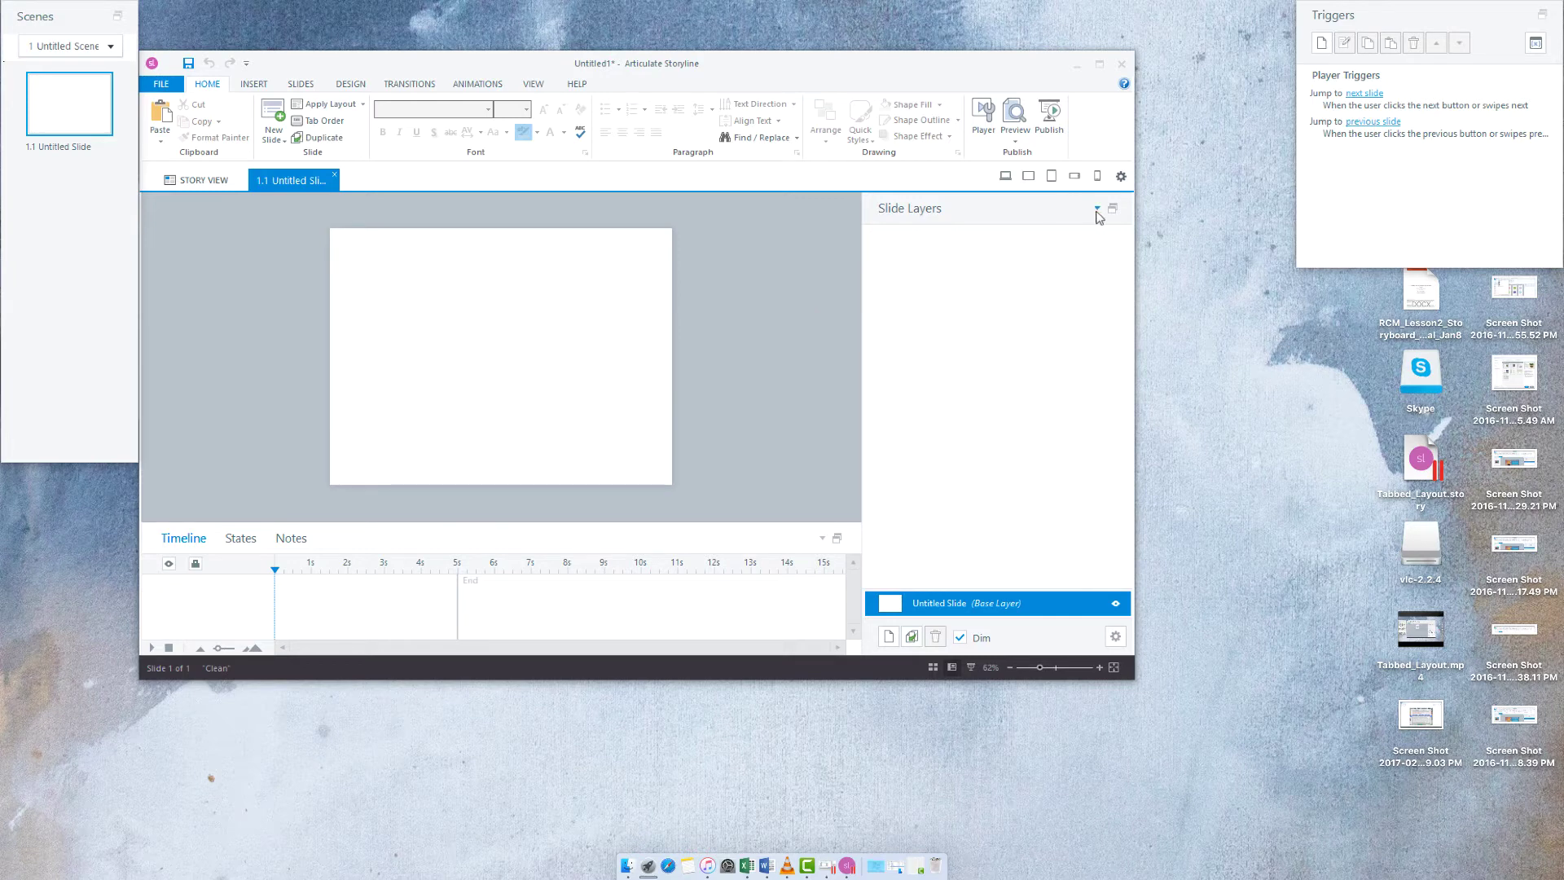
# Float Slide Layers at the lower right, lengthen Triggers, and pop out the Timeline
pyautogui.moveTo(1113, 207)
pyautogui.mouseDown()
pyautogui.moveTo(1342, 327)
pyautogui.moveTo(1498, 448)
pyautogui.mouseUp()
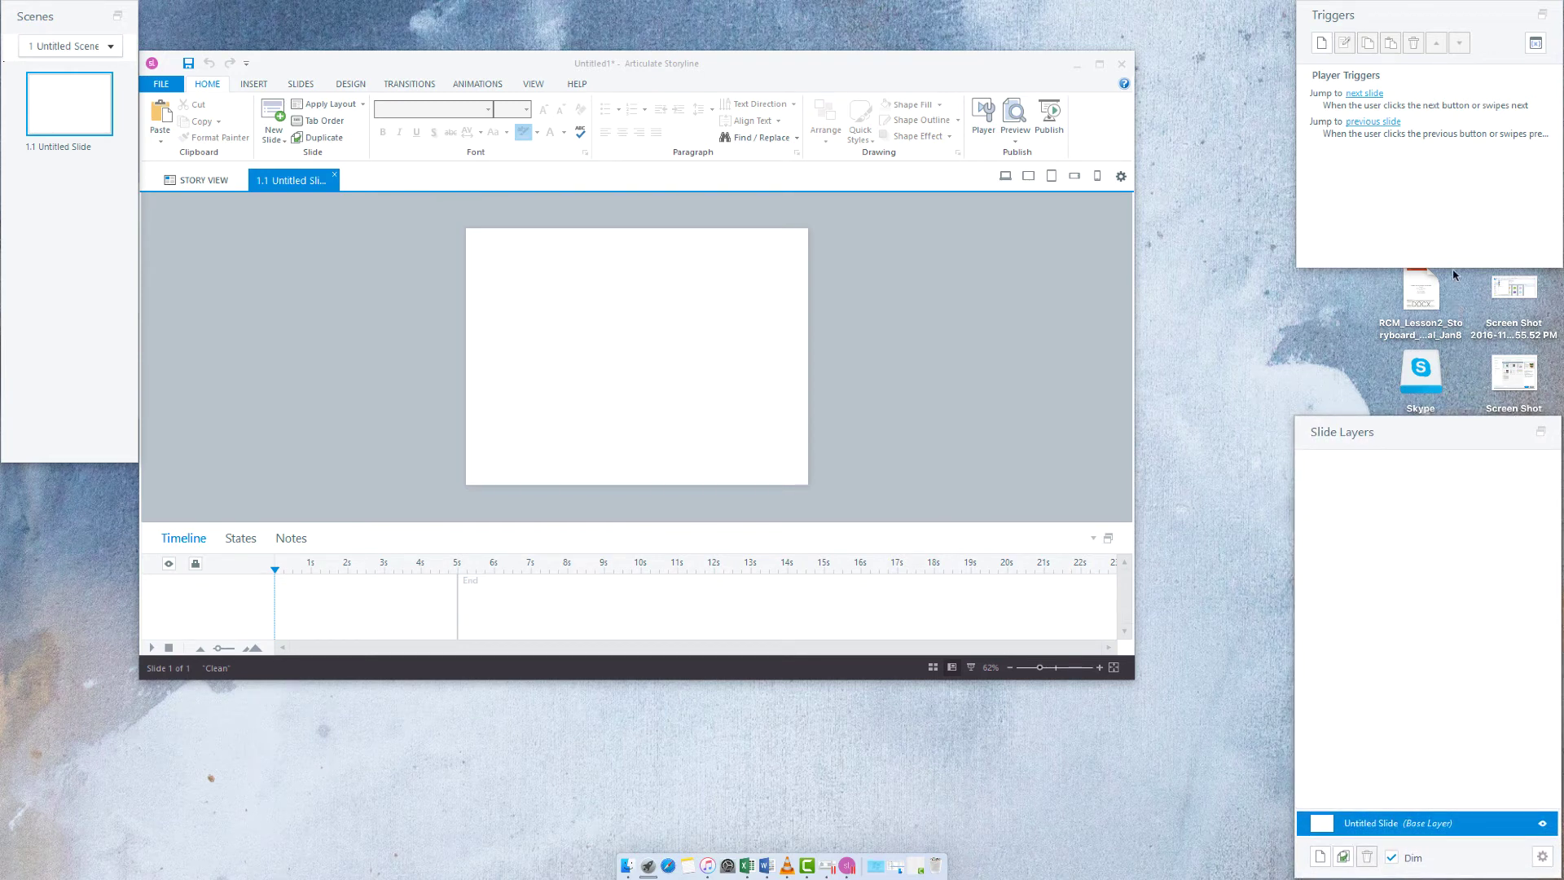
pyautogui.moveTo(1455, 266); pyautogui.dragTo(1462, 413)
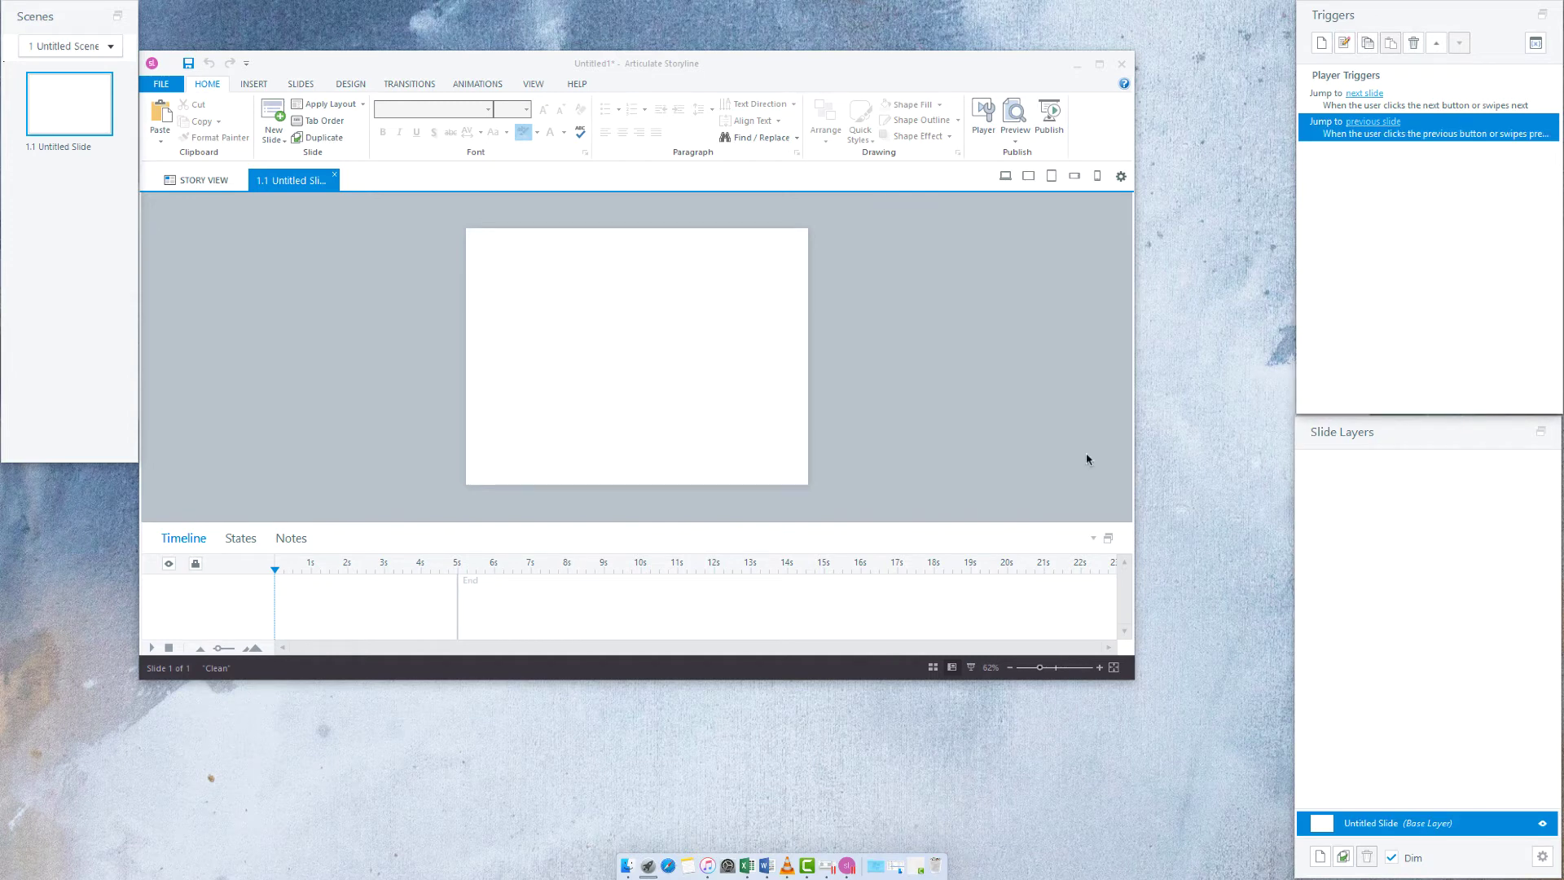
pyautogui.click(1109, 539)
# Park the floating Timeline below the main window and stretch it up over the slide area
pyautogui.moveTo(716, 326)
pyautogui.mouseDown()
pyautogui.moveTo(762, 645)
pyautogui.moveTo(715, 707)
pyautogui.mouseUp()
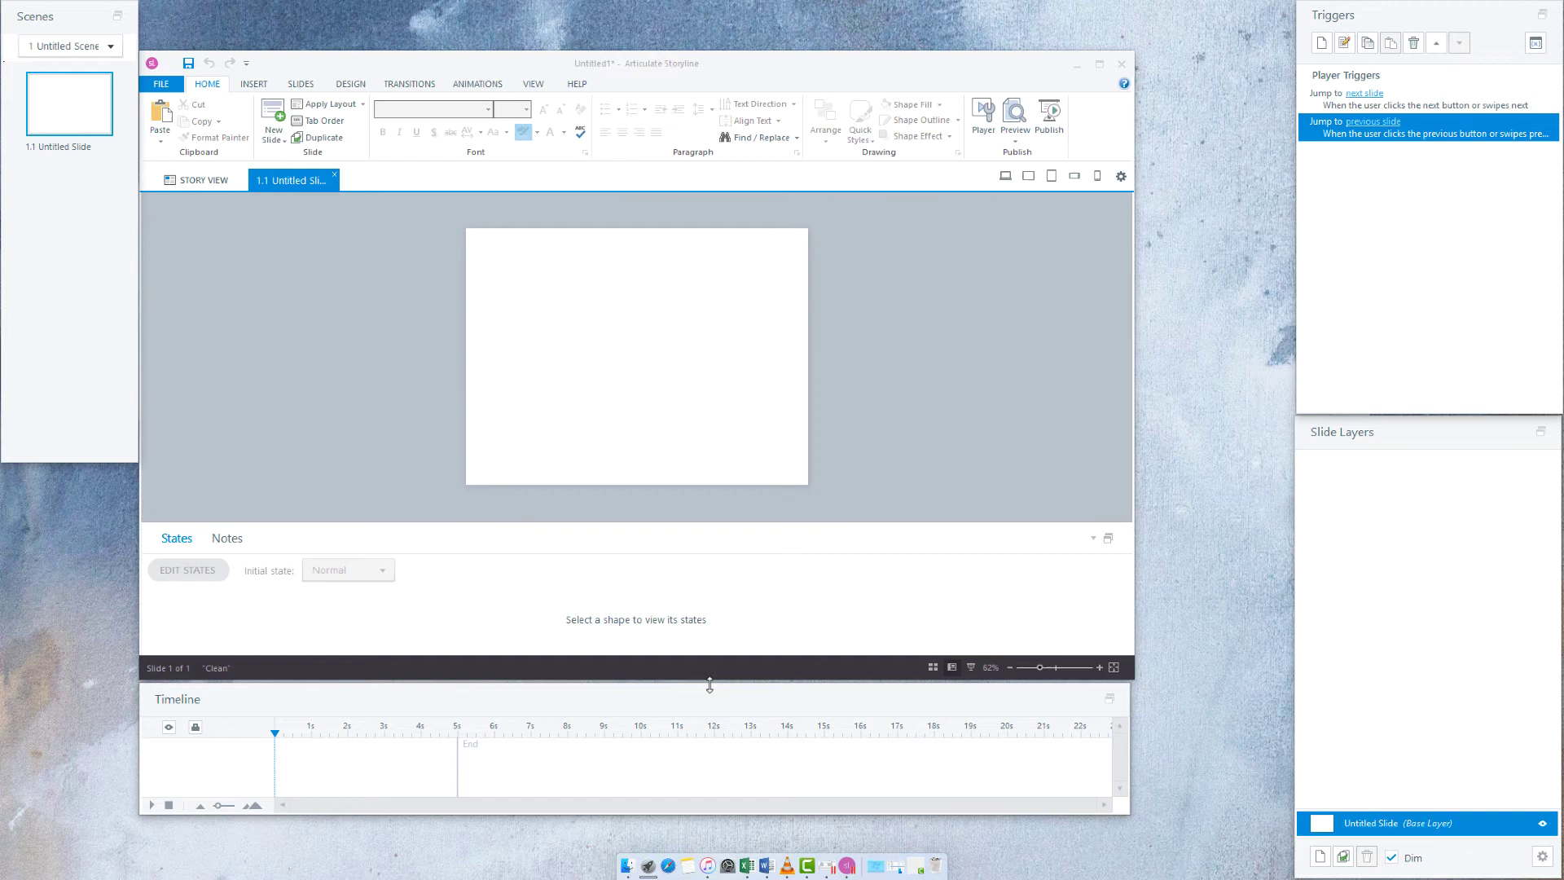
pyautogui.moveTo(709, 684); pyautogui.dragTo(716, 189)
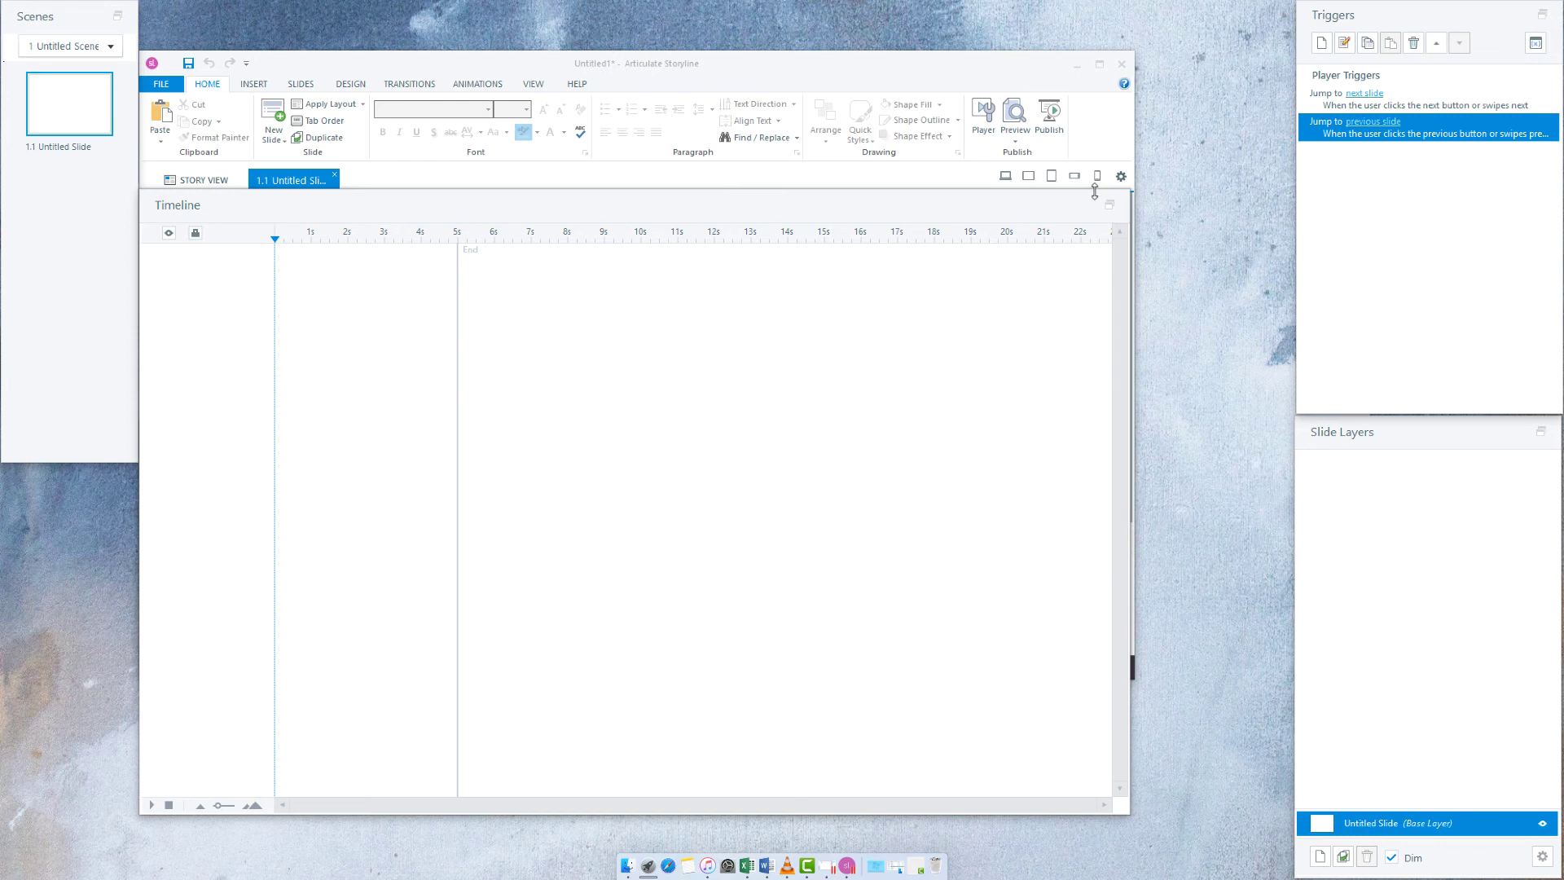
# Dock Scenes, Timeline and Triggers back in place, with Slide Layers below Triggers
pyautogui.click(121, 18)
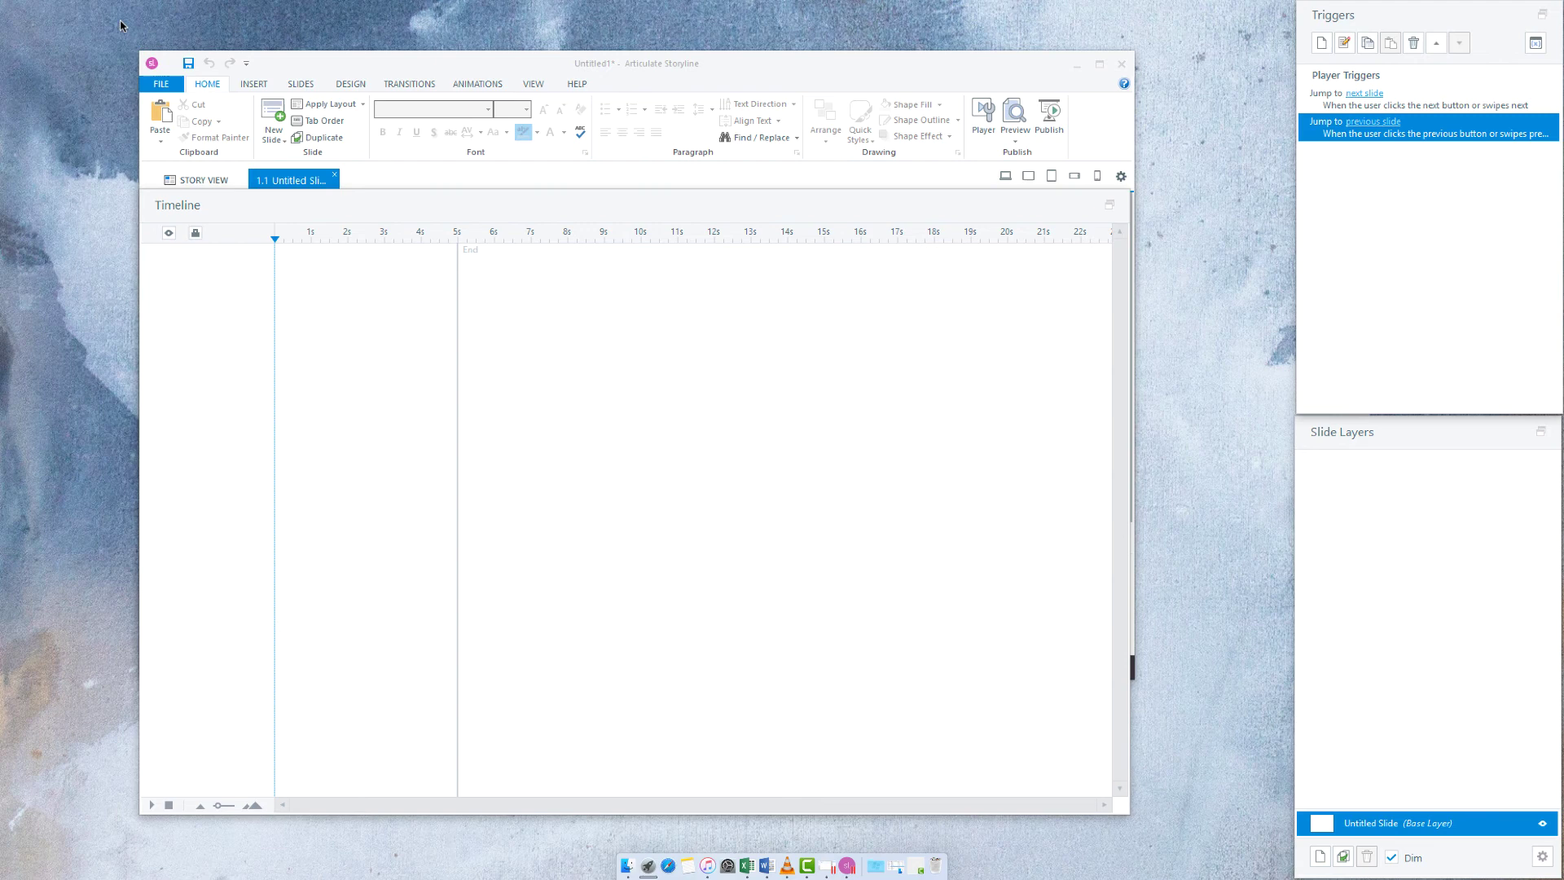
pyautogui.click(1108, 212)
pyautogui.click(1542, 18)
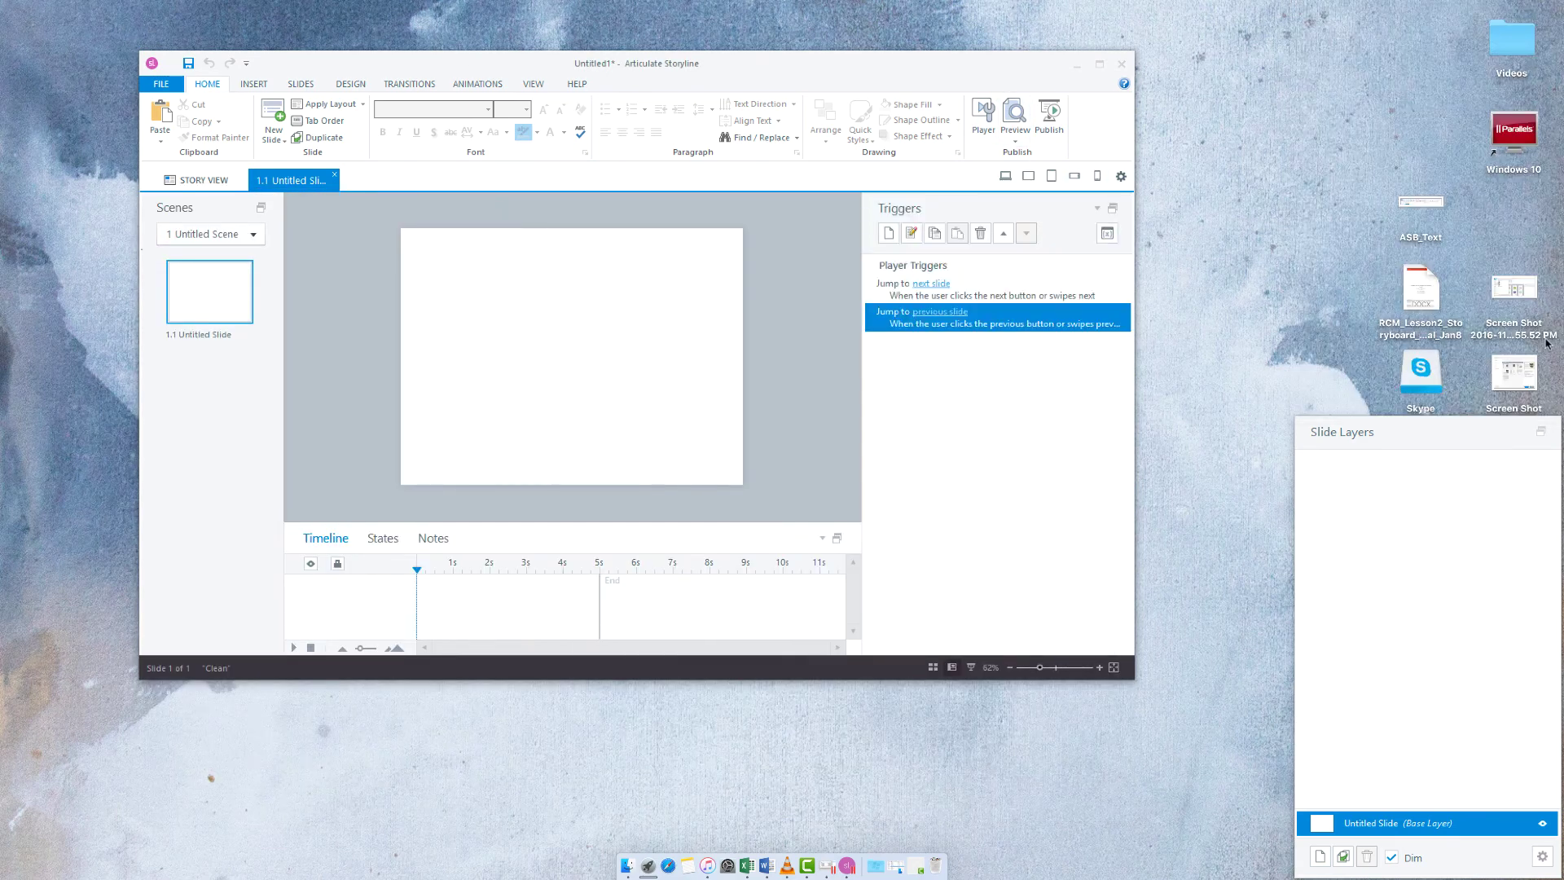
pyautogui.click(1542, 433)
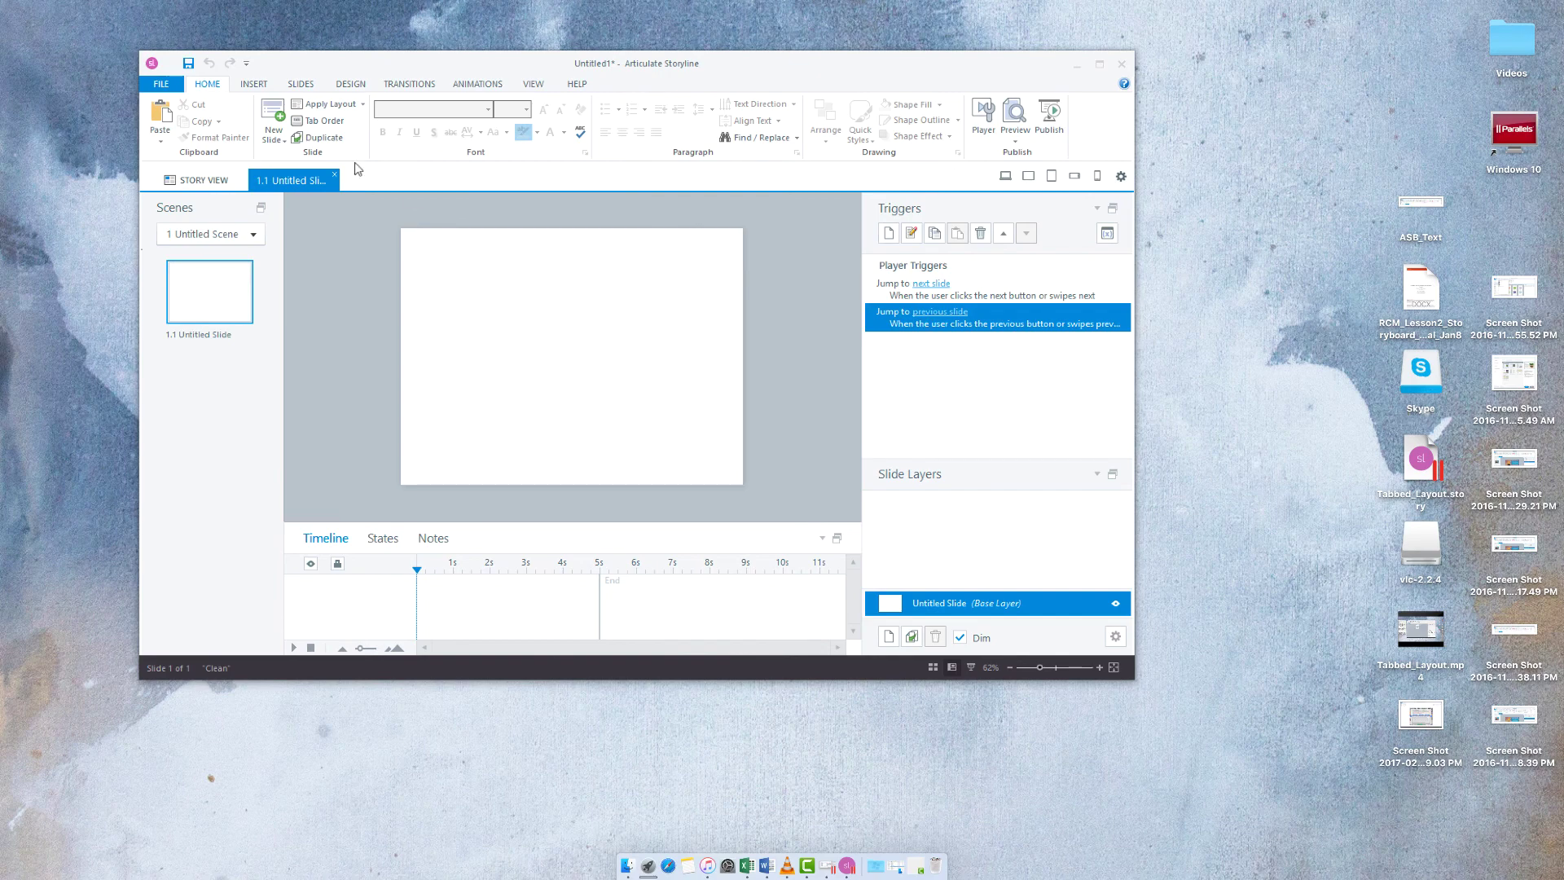
# Run Redock All Windows from the View tab to restore the default layout
pyautogui.click(533, 83)
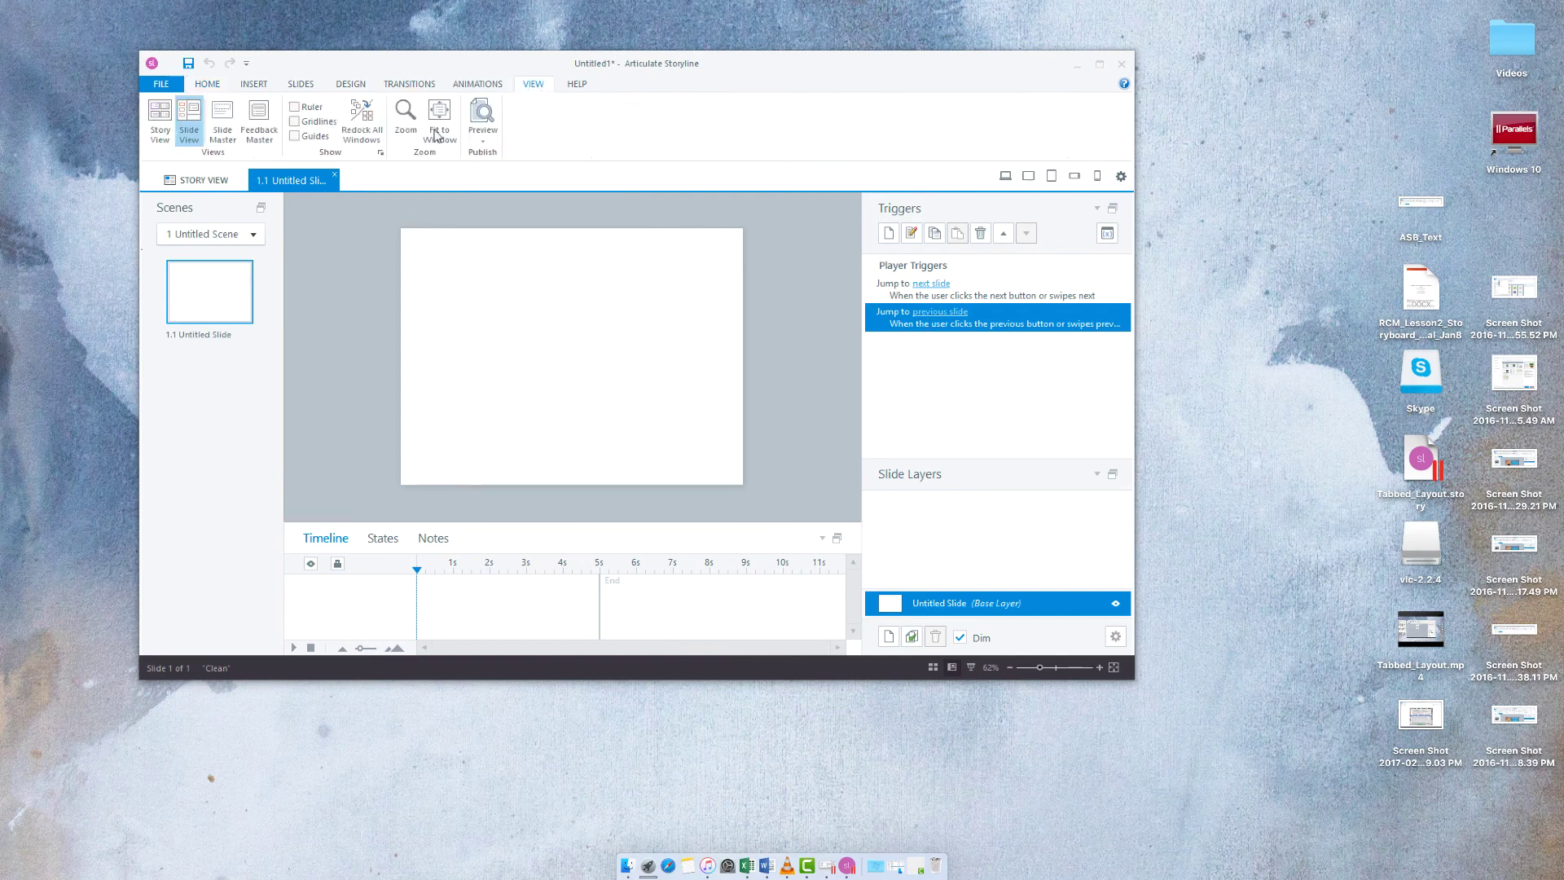
pyautogui.click(362, 122)
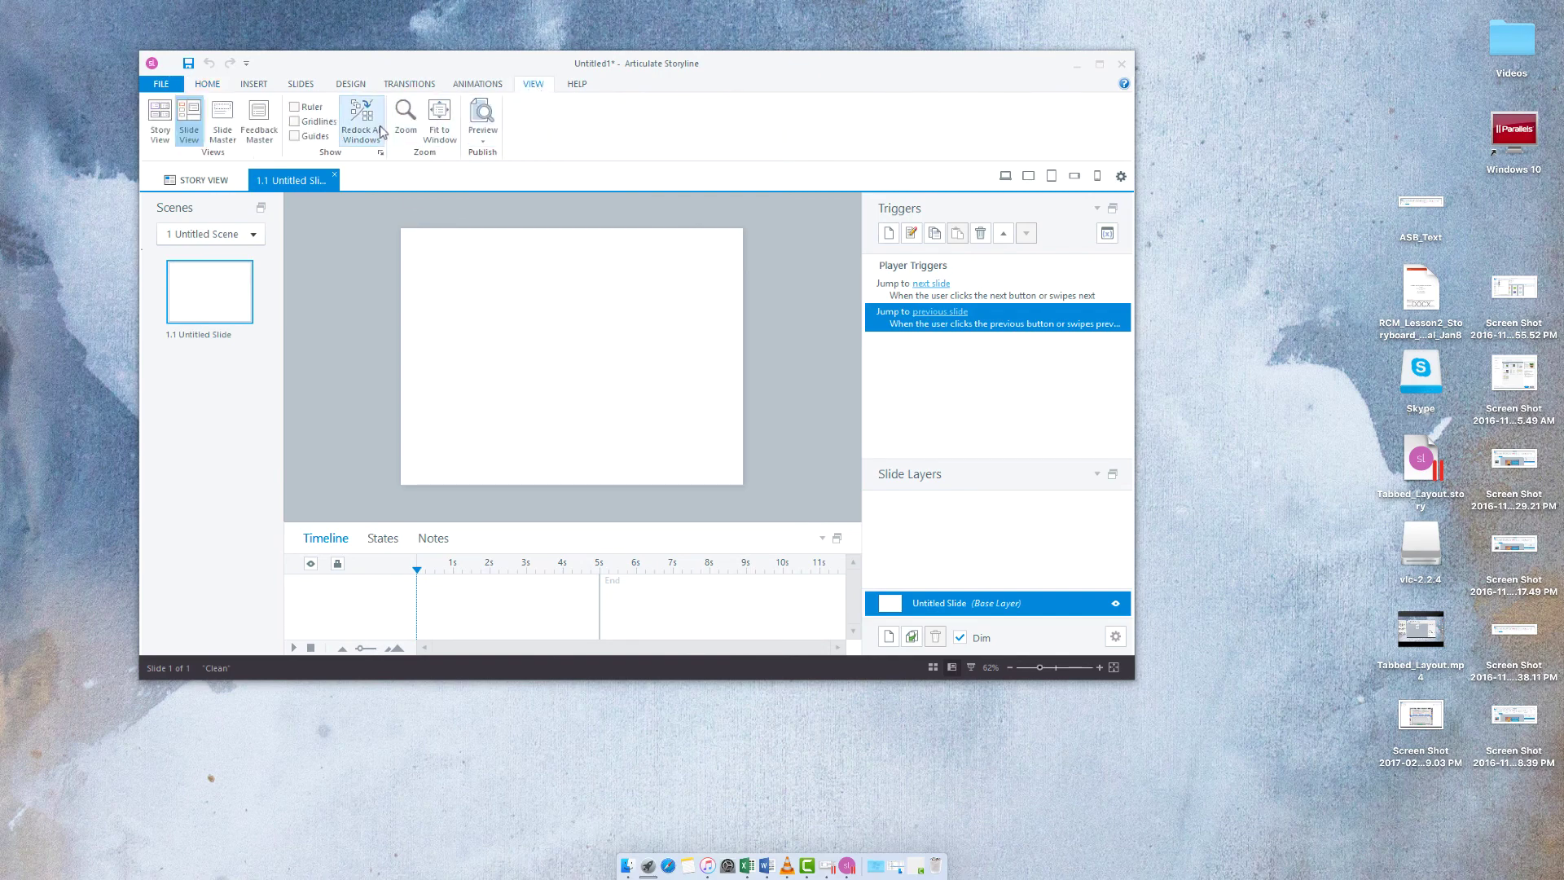